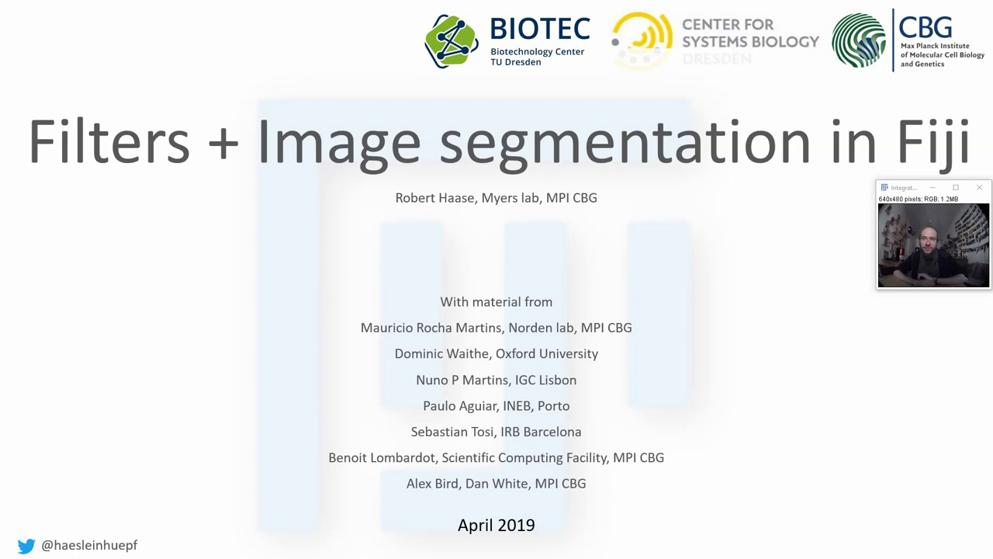
Step: Reveal the neubias credit beside the contributors on the title slide
key("Right")
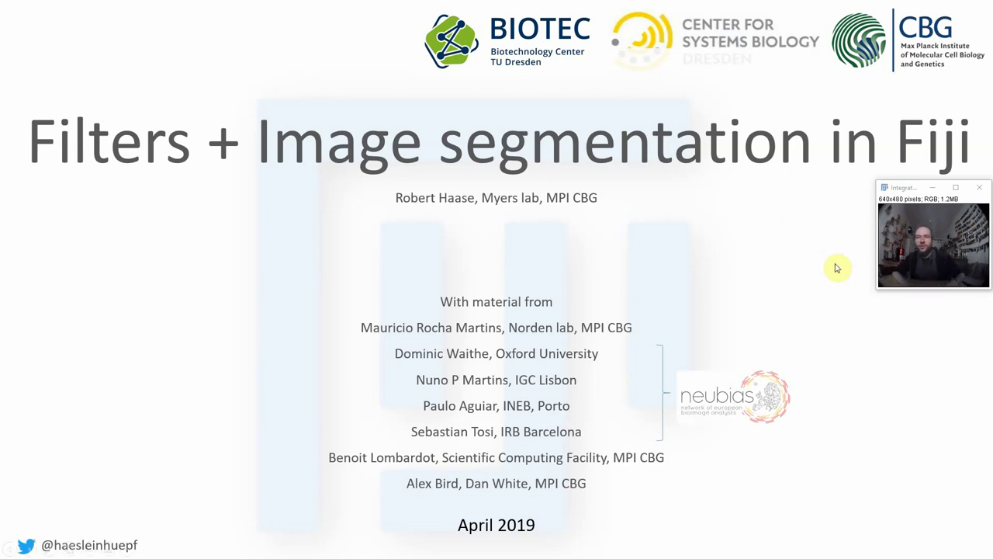
Step: Advance to the Linear Filters slide with the 5×5 Convolver kernel
left_click(904, 453)
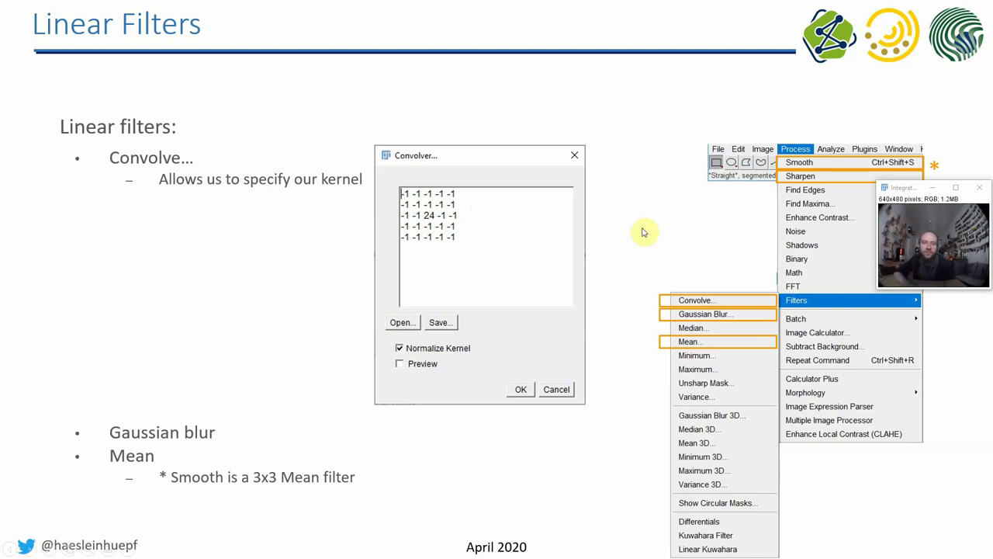
Step: Step past Nonlinear Filters to the Image/pixel math slide showing the Add dialog
key("Right")
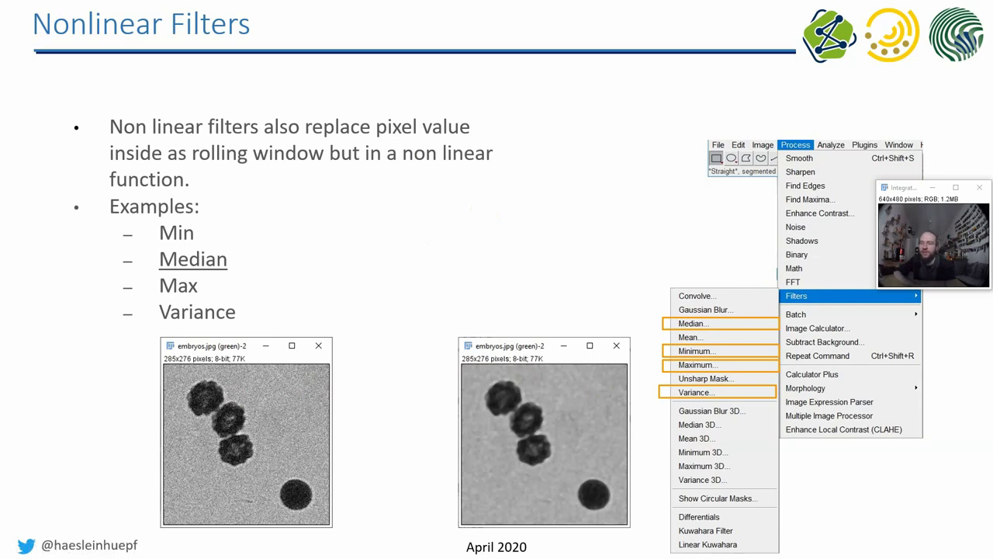
key("Right")
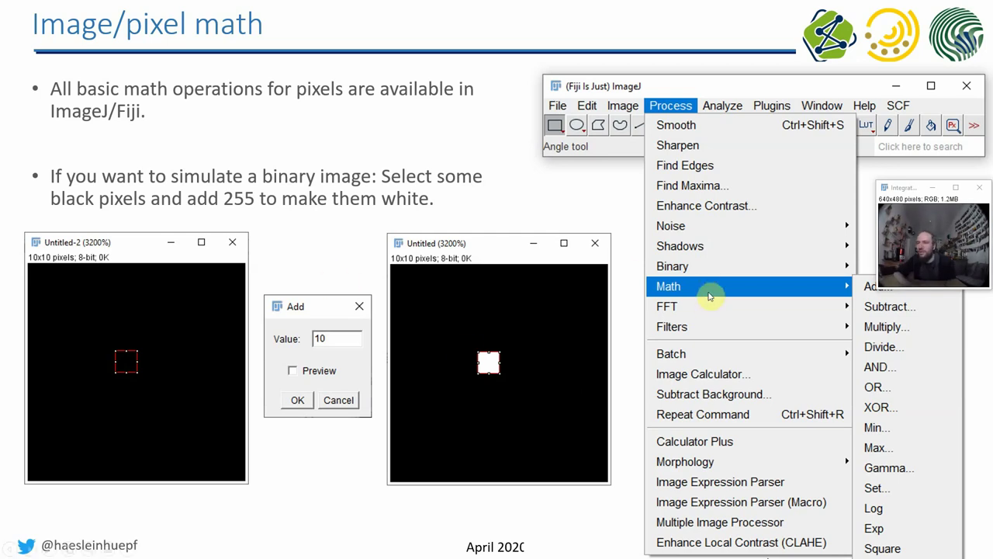
Step: Remove the bullets and ImageJ screenshots from the Image/pixel math slide
left_click_drag(915, 190, 912, 171)
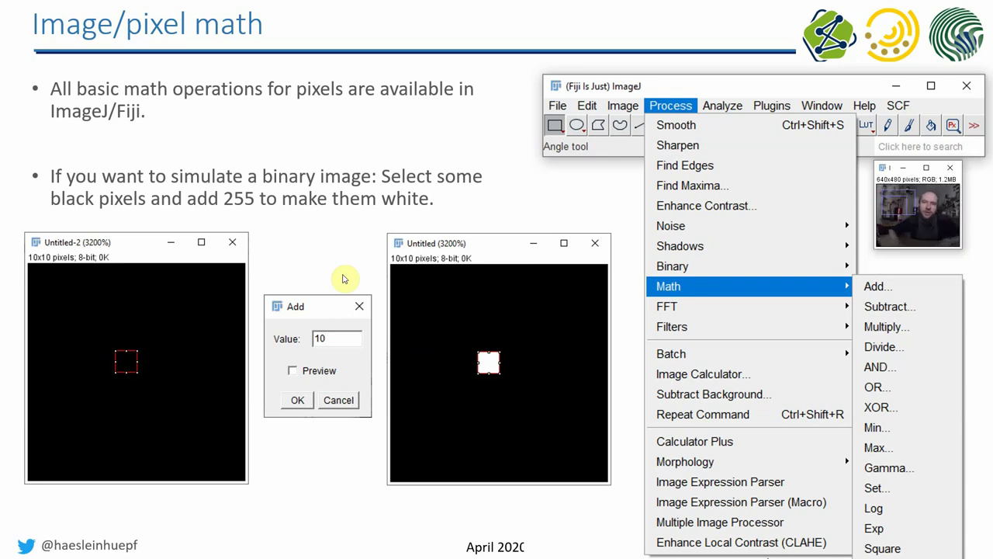
left_click(483, 207)
Step: Switch to Fiji, move its window left, and start a new image via File > New > Image
key("alt+Tab")
key("alt+Tab")
key("alt+Tab")
key("alt+Tab")
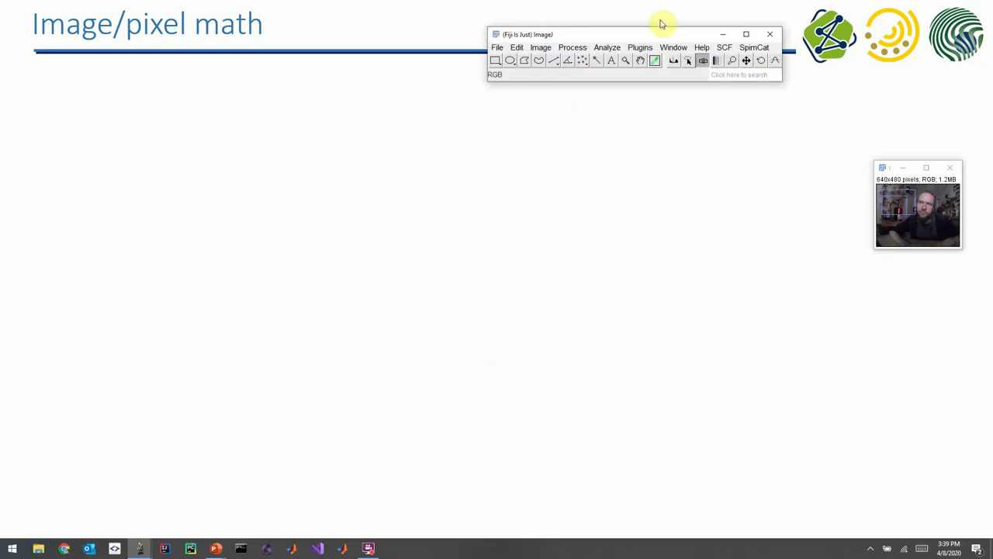
left_click_drag(631, 33, 398, 83)
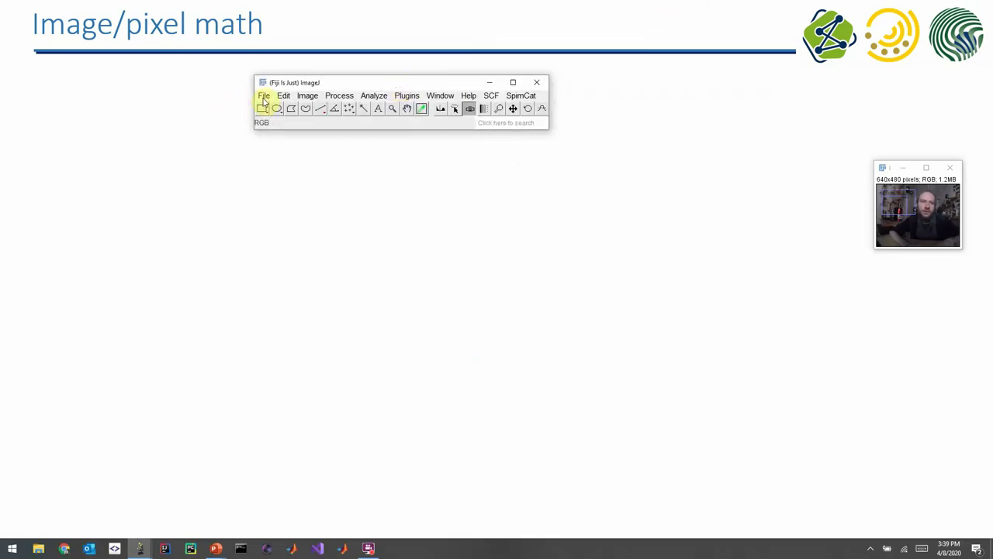
left_click(263, 95)
mouse_move(244, 111)
left_click(128, 109)
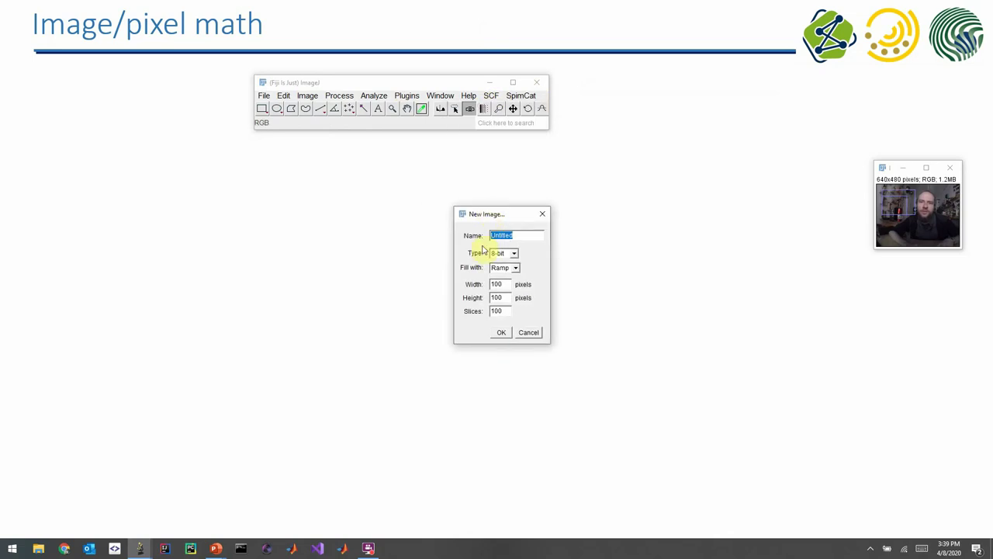
Step: Set the new image to 10×10 pixels with black fill and begin naming it New
double_click(505, 285)
type("6")
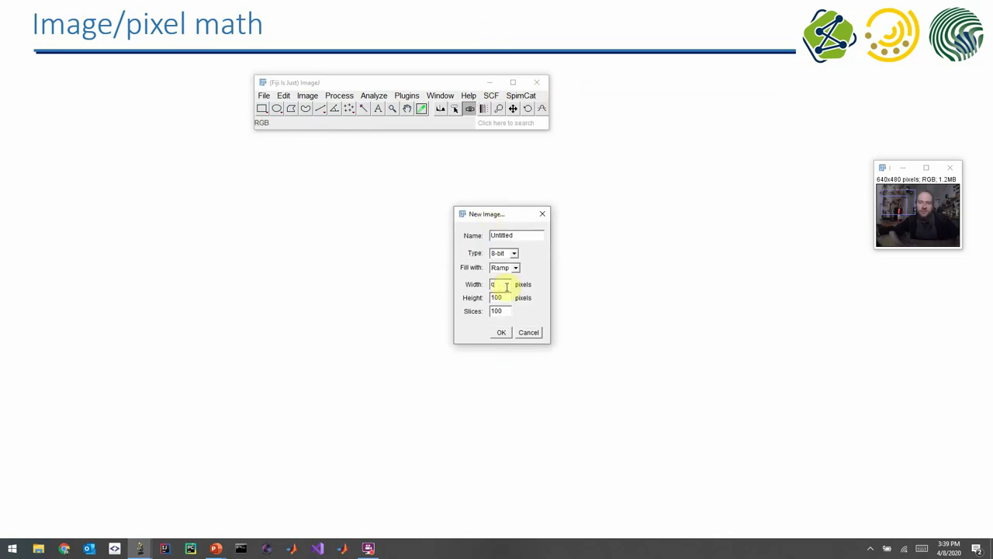
key("BackSpace")
type("1010")
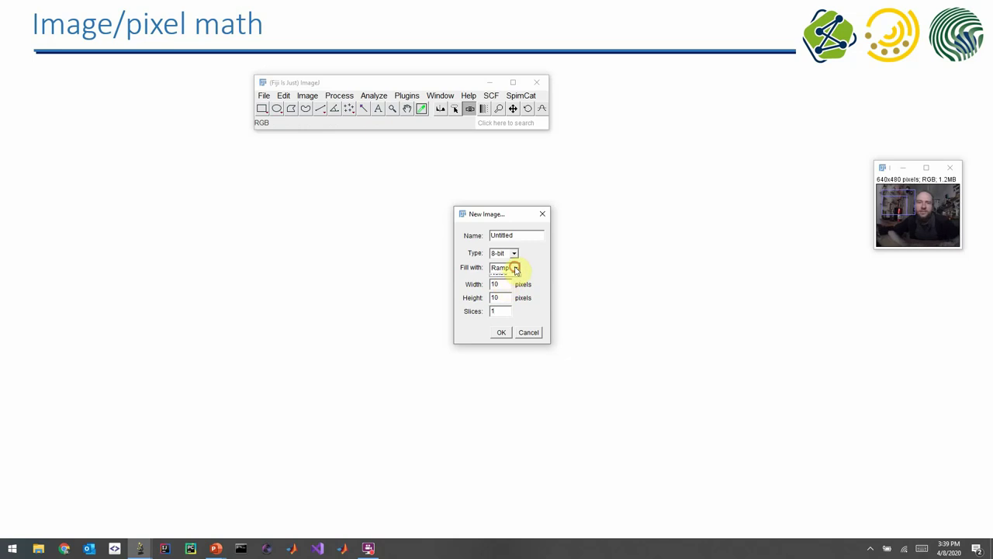
left_click(506, 267)
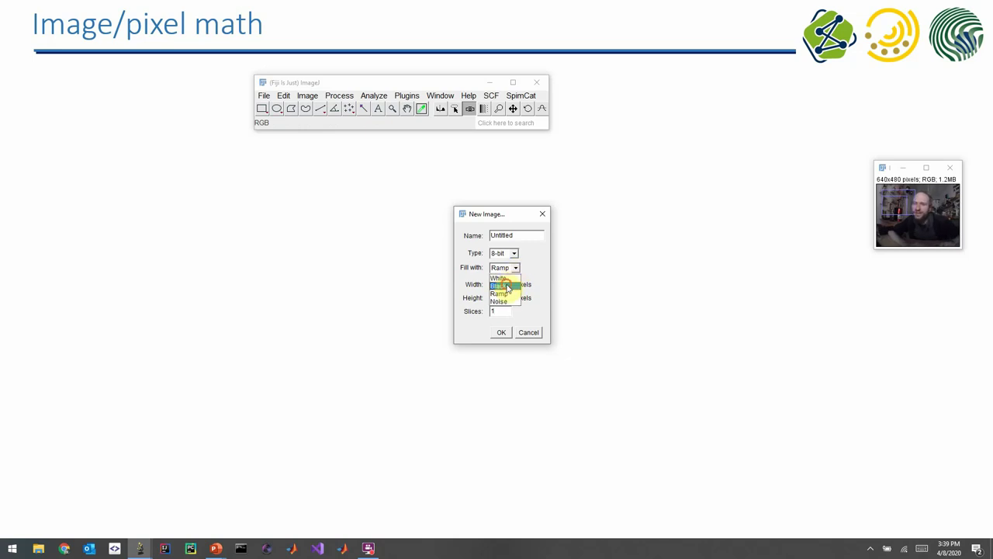
left_click(506, 286)
double_click(527, 232)
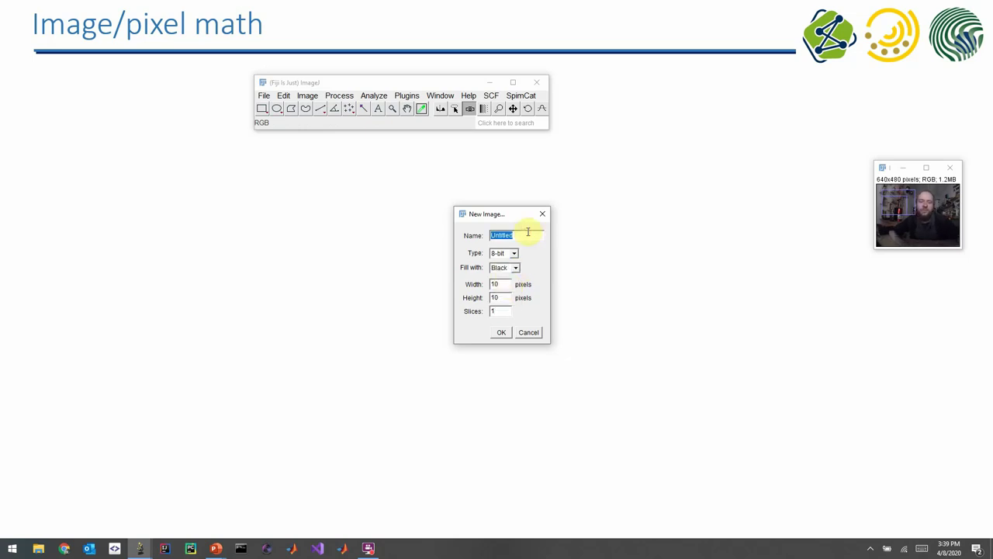
type("NEw")
key("BackSpace")
key("BackSpace")
Step: Create the 10×10 black image named New and zoom it to 3200%
type("ew")
left_click(501, 332)
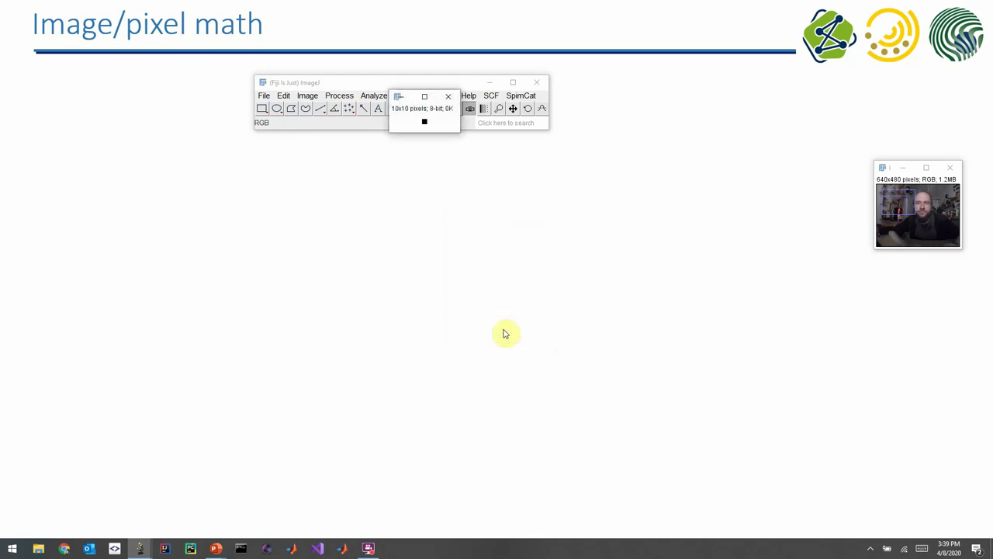
key("plus")
key("plus")
key("plus")
key("plus")
key("plus")
key("plus")
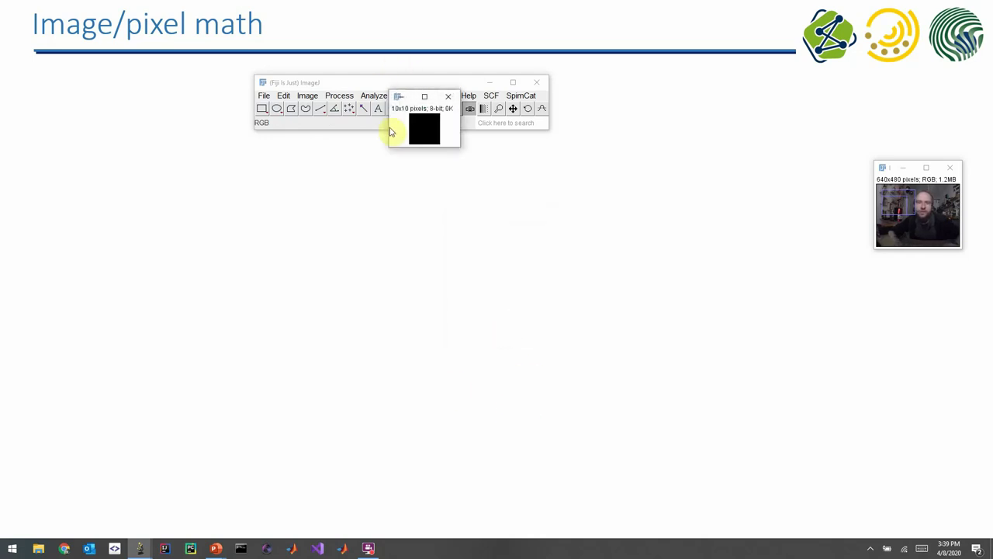
key("plus")
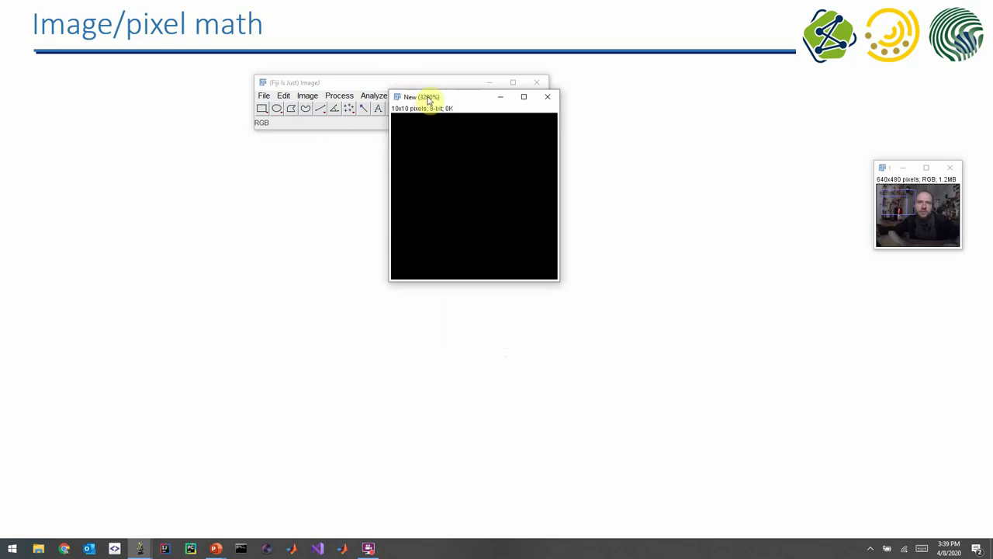
left_click_drag(427, 96, 270, 243)
Step: Draw a small rectangular square selection near the image centre
left_click(262, 109)
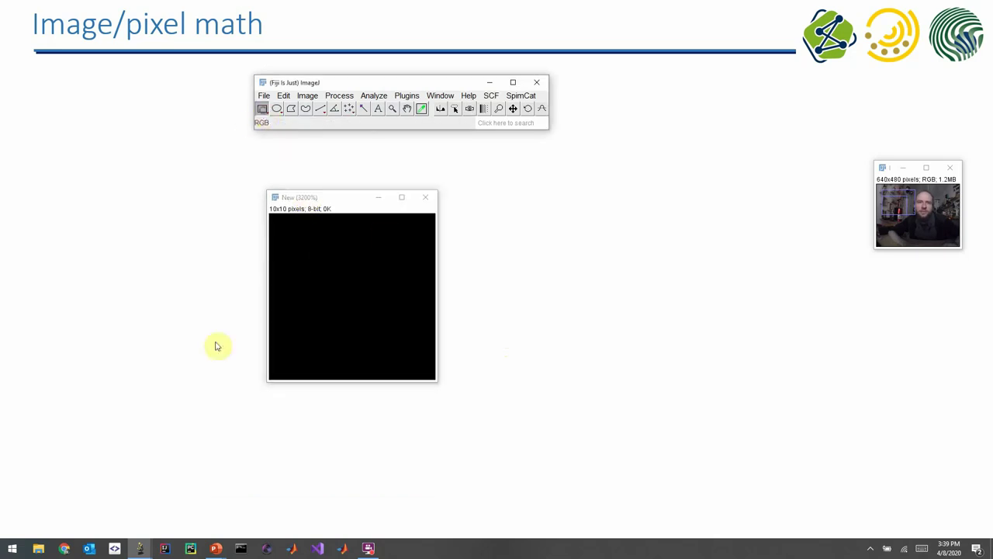
left_click_drag(320, 281, 350, 301)
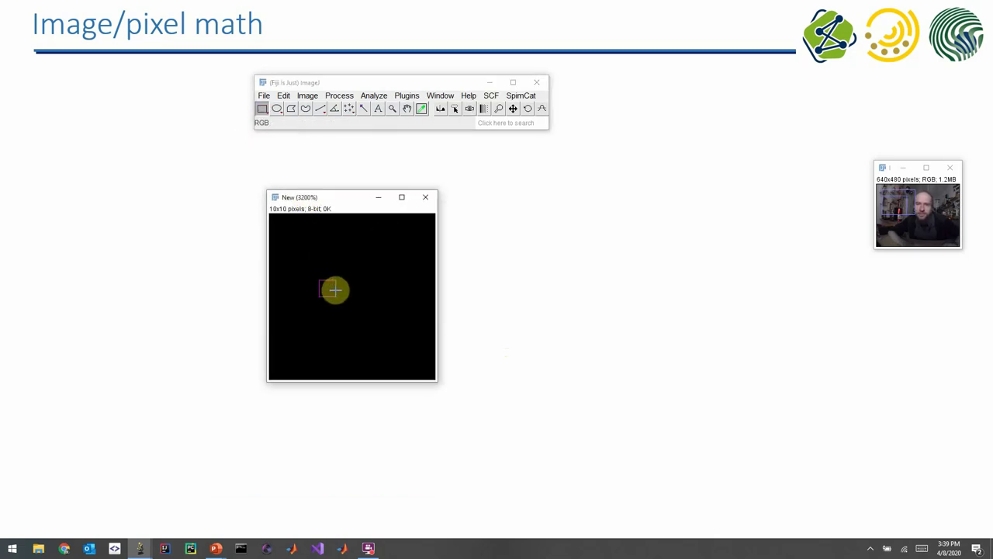
key("ctrl+f")
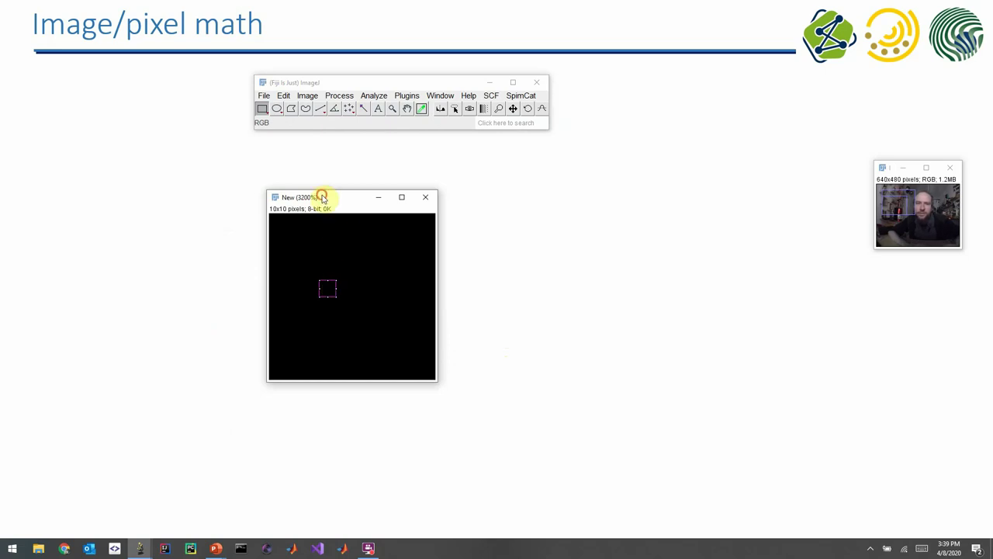
left_click_drag(322, 197, 311, 150)
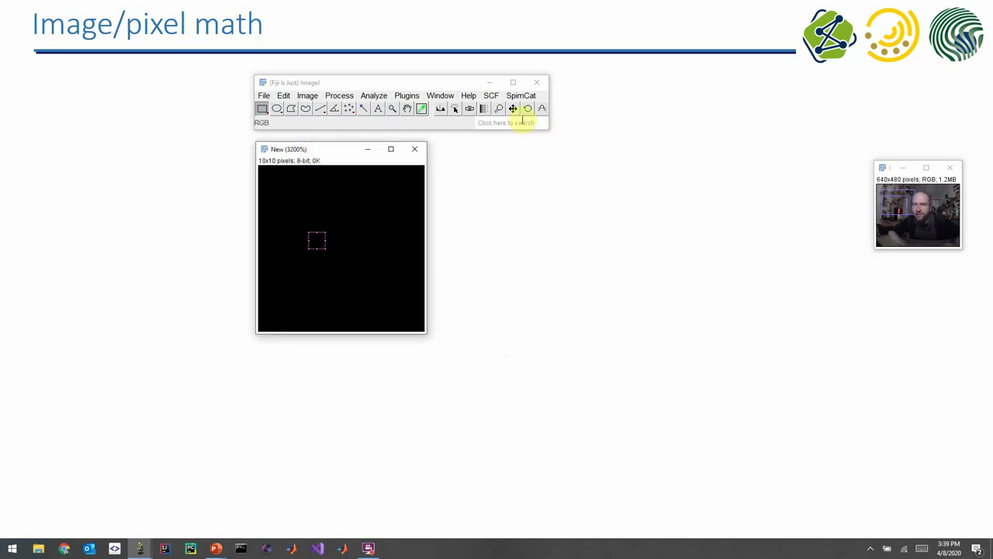
Step: Add 100 to the selected square with Process > Math > Add, previewing first
left_click(349, 96)
mouse_move(411, 216)
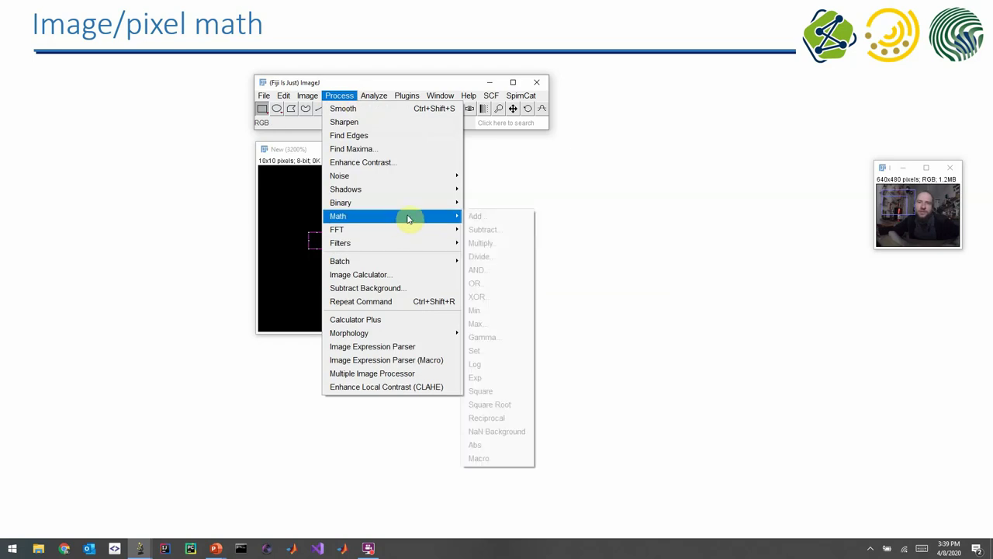
left_click(487, 218)
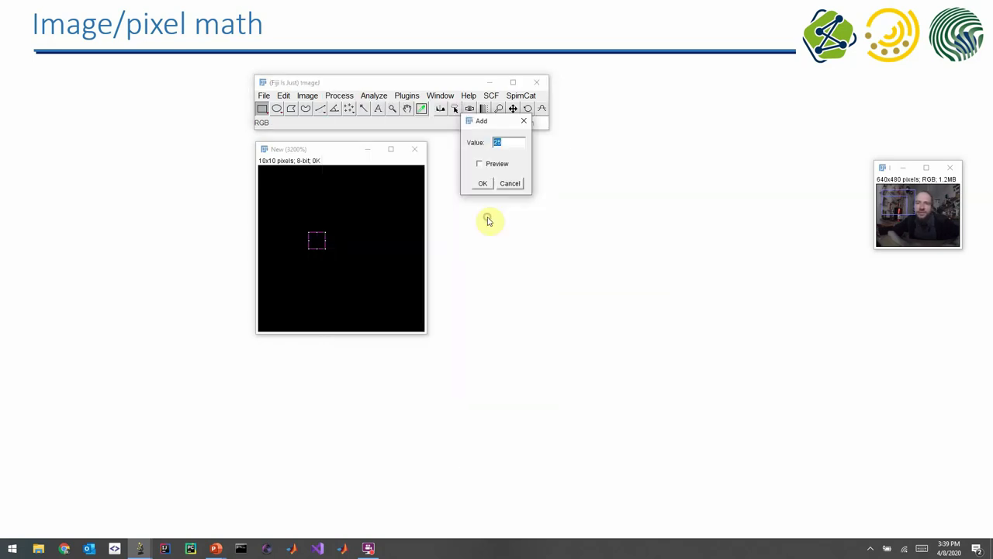
left_click_drag(477, 122, 499, 255)
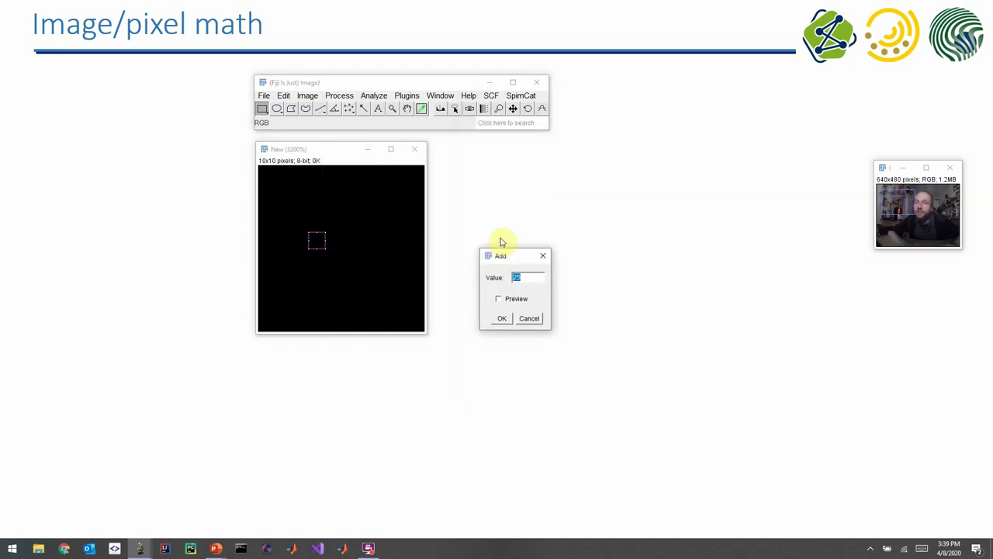
type("100")
left_click(513, 301)
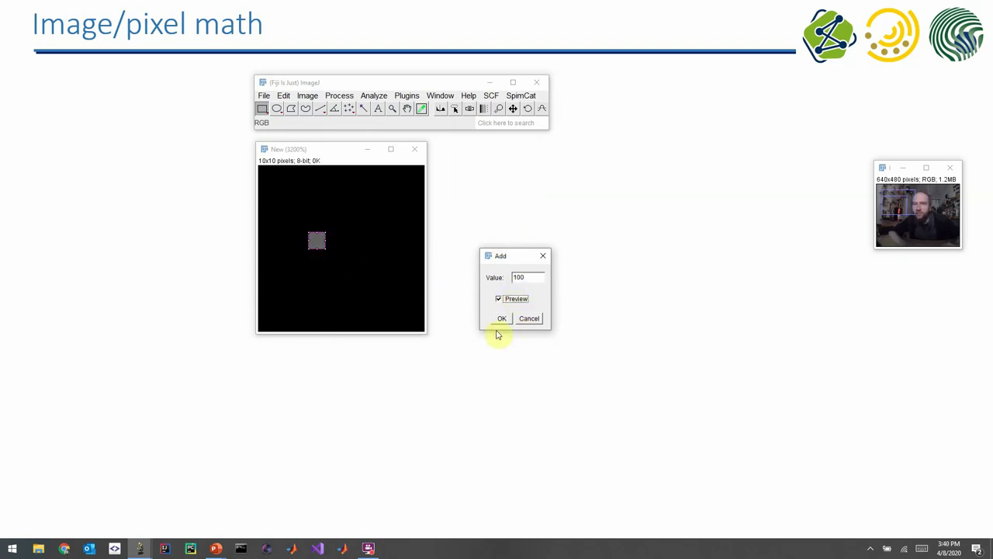
left_click(501, 319)
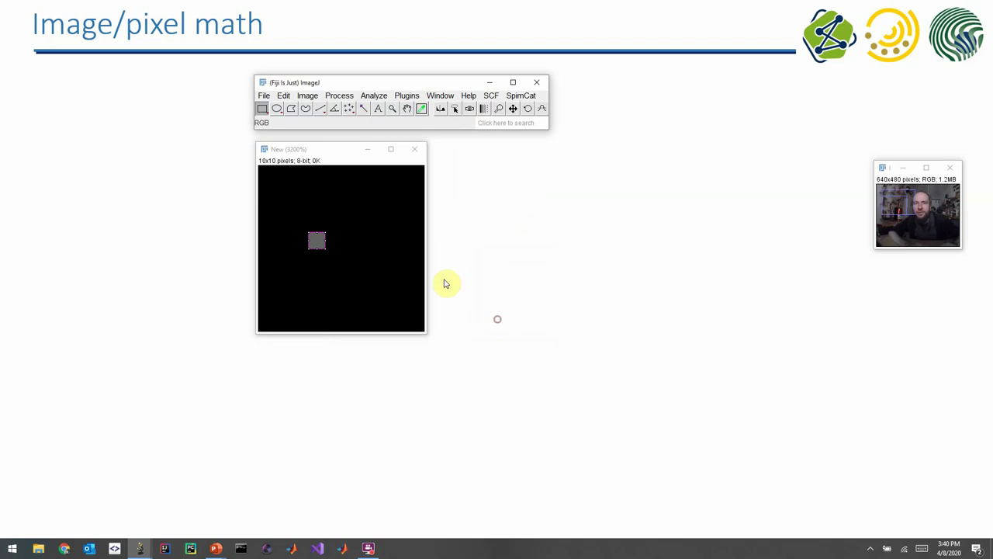
Step: Drop the selection and auto-set the display range to 0–100 in Brightness/Contrast, then close it
left_click(306, 209)
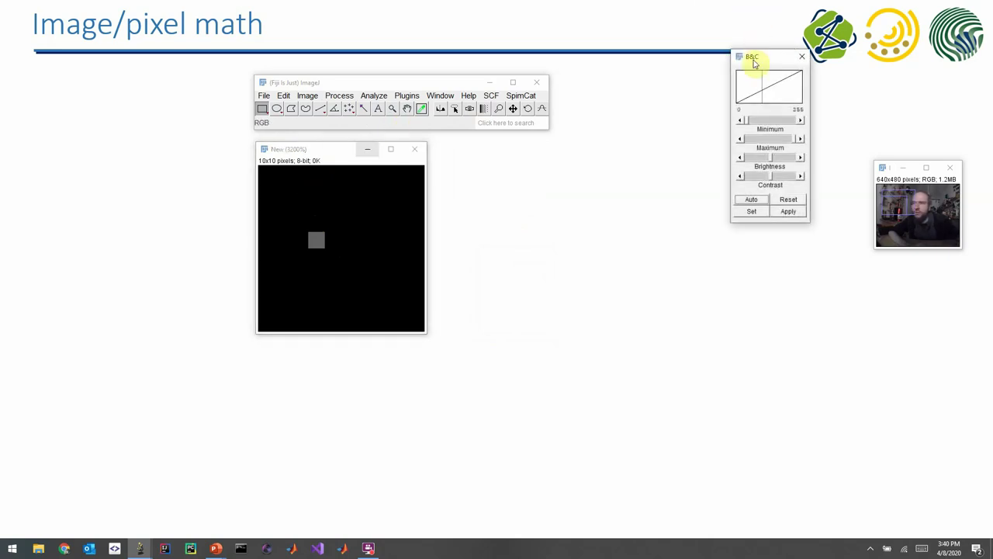
left_click_drag(754, 64, 581, 160)
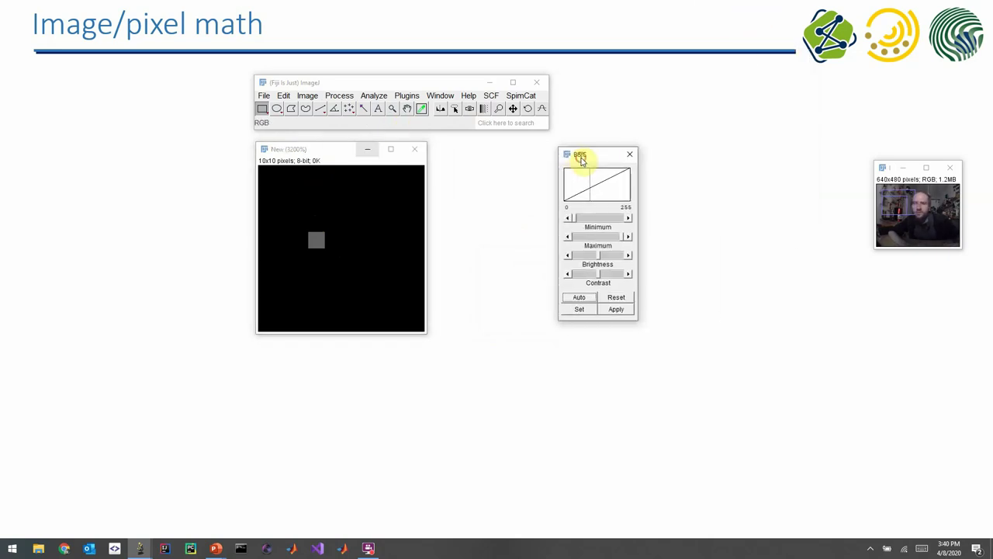
left_click(578, 299)
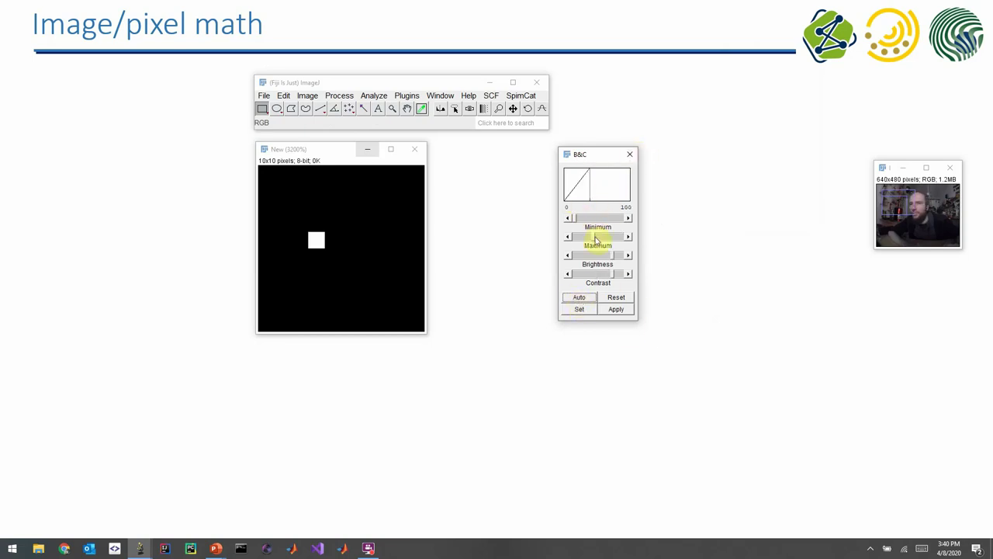
left_click(629, 154)
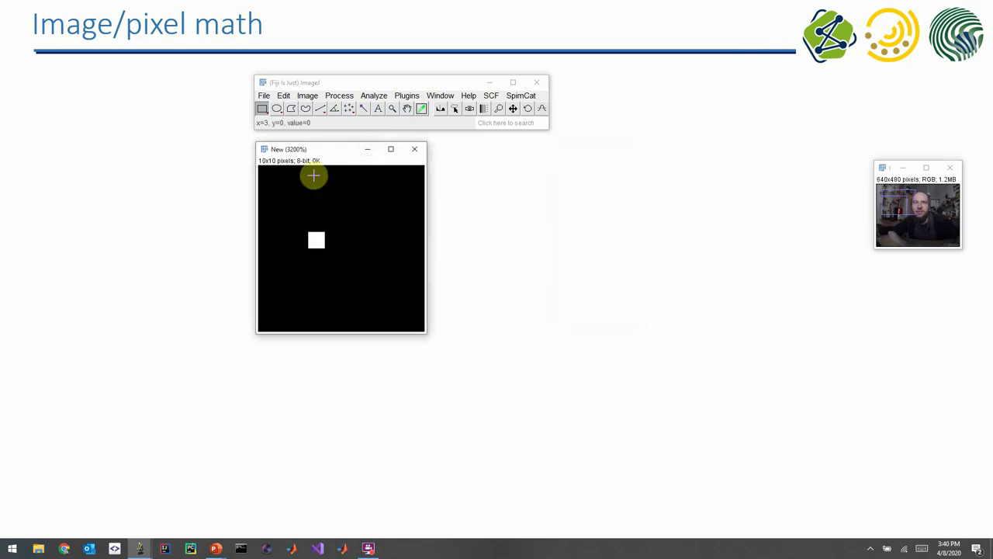
Step: Blur the 10×10 image with Process > Filters > Gaussian Blur at sigma 2.00, previewing first
left_click(337, 96)
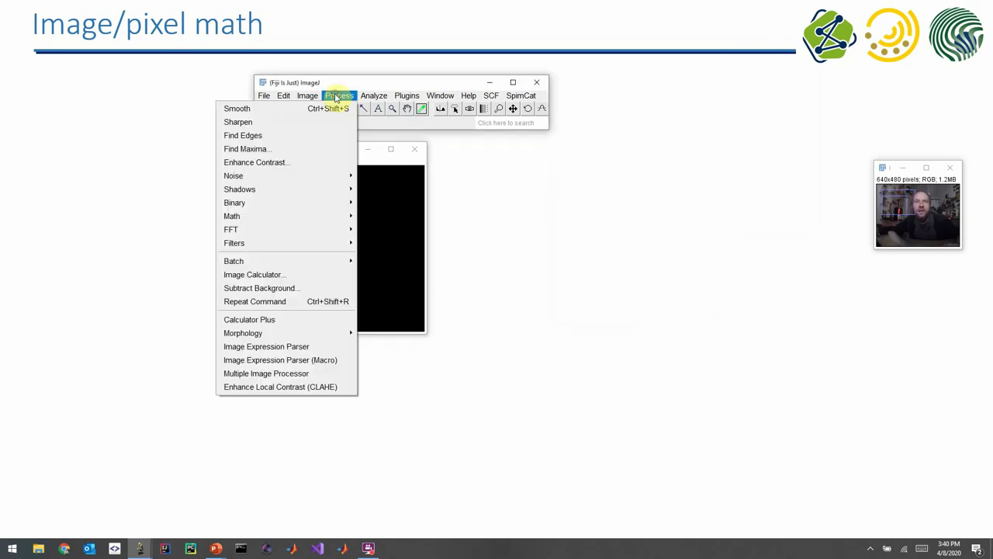
mouse_move(312, 243)
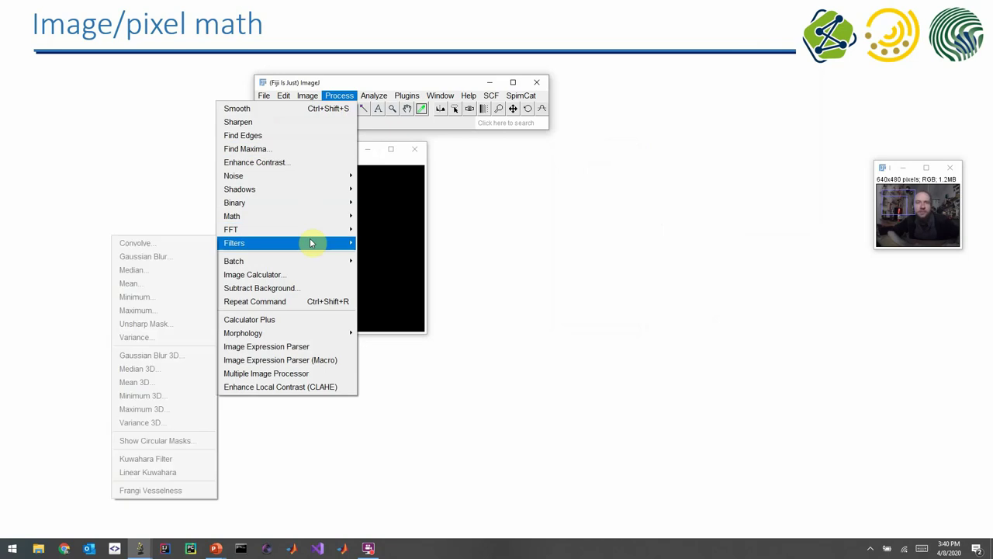
left_click(177, 259)
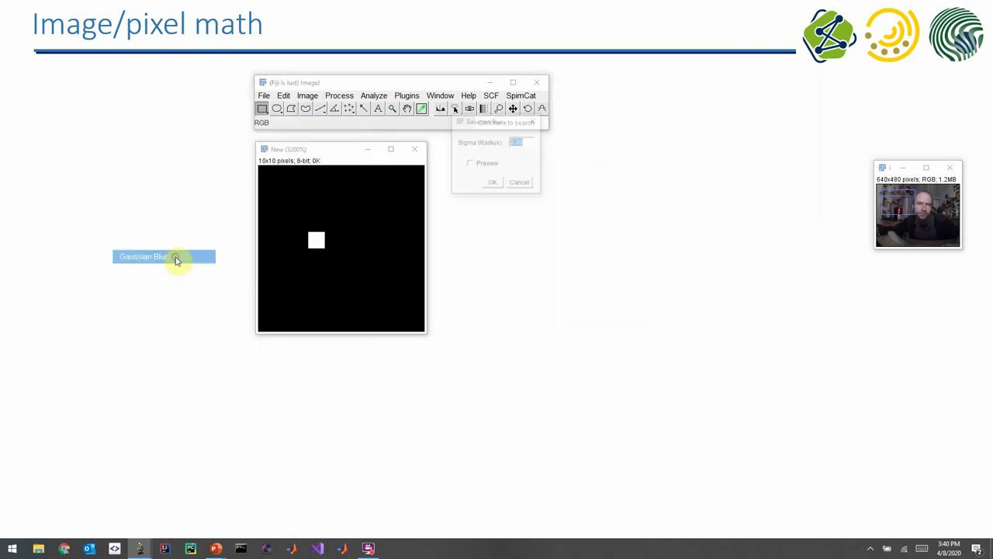
left_click_drag(465, 123, 498, 202)
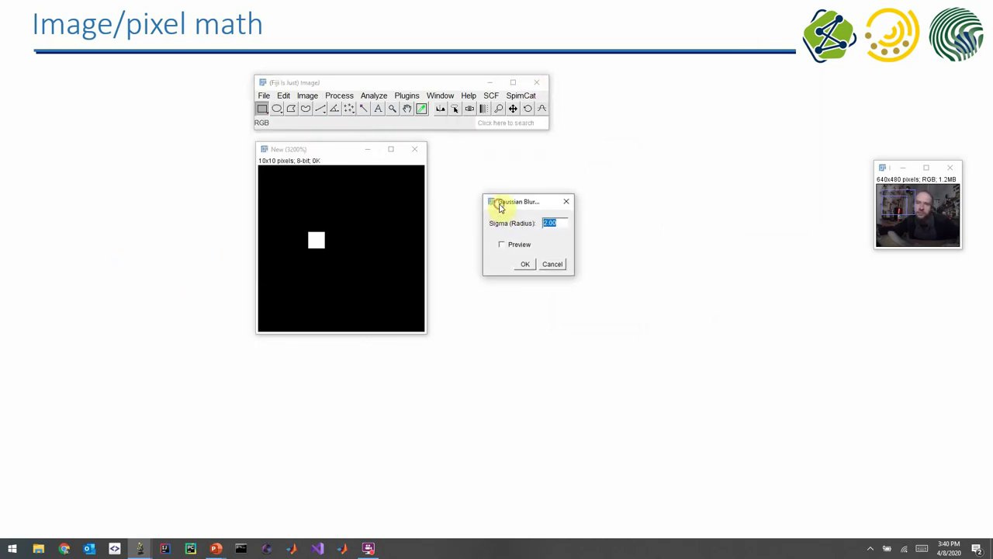
left_click(519, 247)
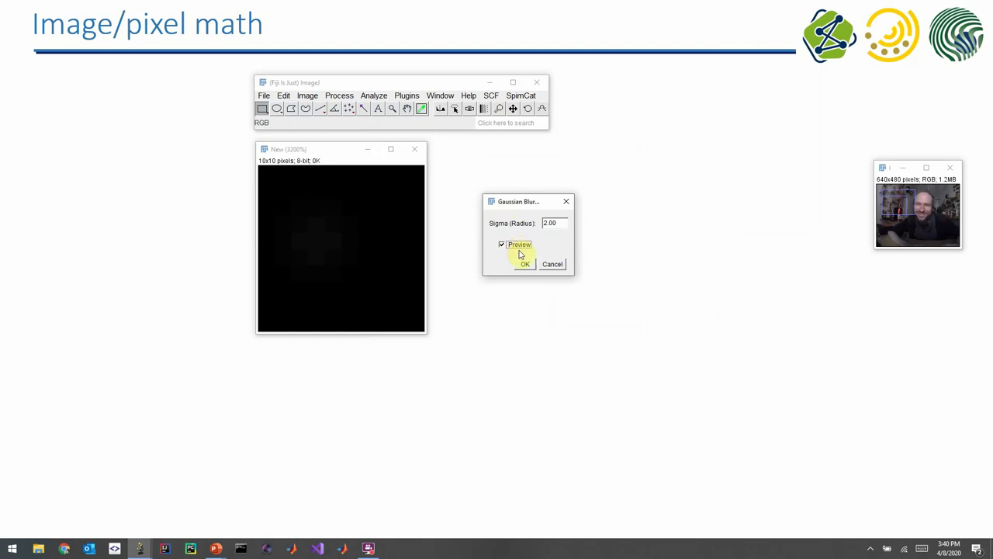
left_click(524, 264)
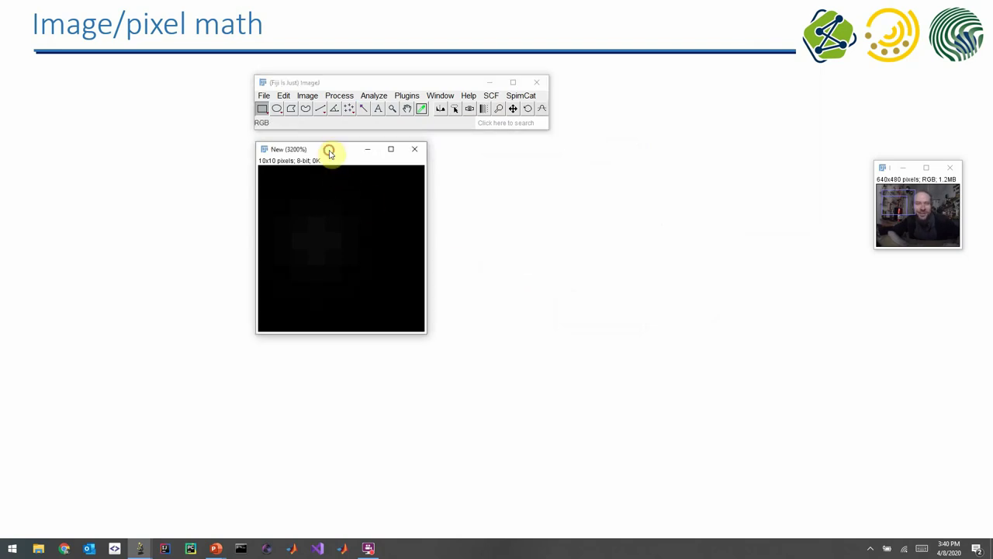
Step: Auto-contrast the blurred image, adjust minimum and maximum to a 0–5 display range, then close Brightness/Contrast
key("ctrl+shift+c")
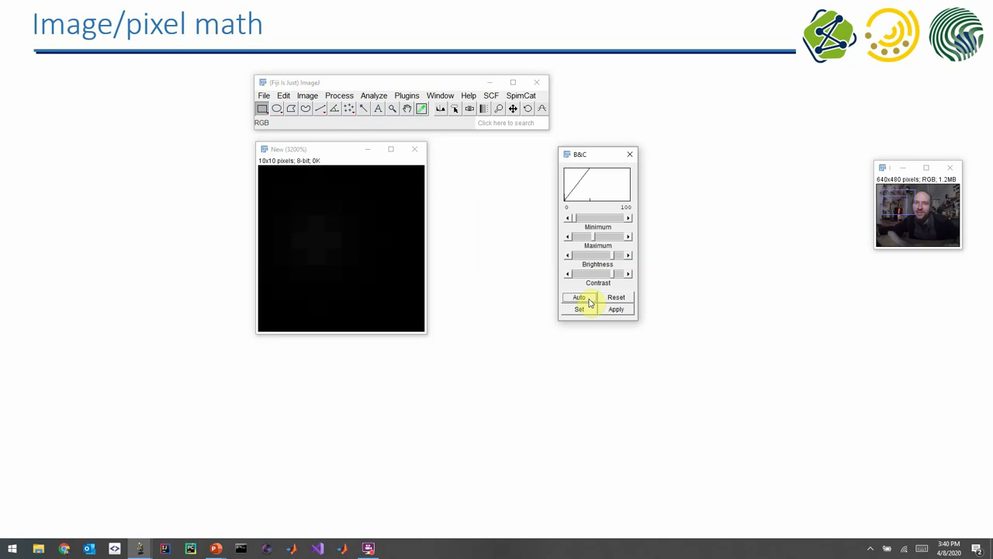
left_click(587, 300)
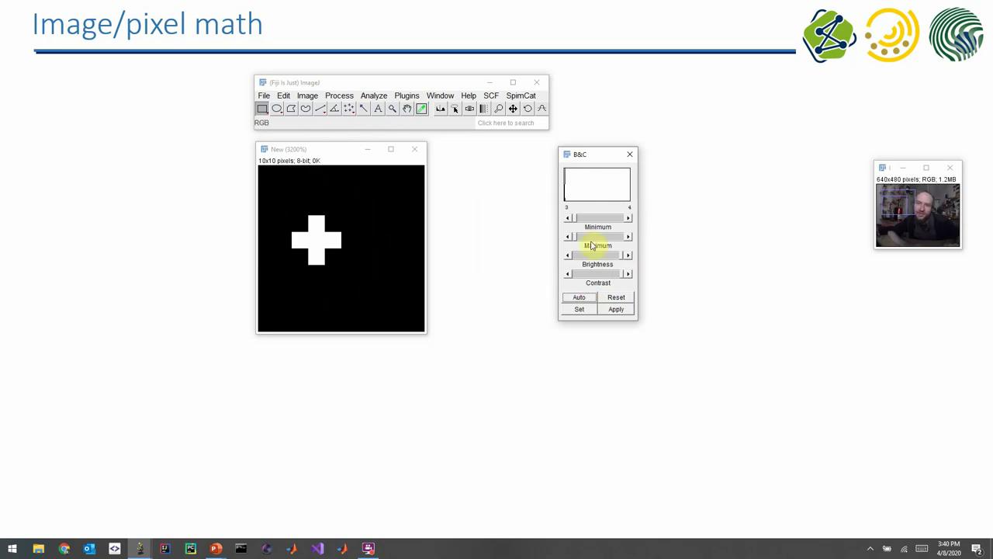
mouse_move(574, 238)
left_mouse_down()
mouse_move(582, 236)
mouse_move(570, 242)
left_mouse_up()
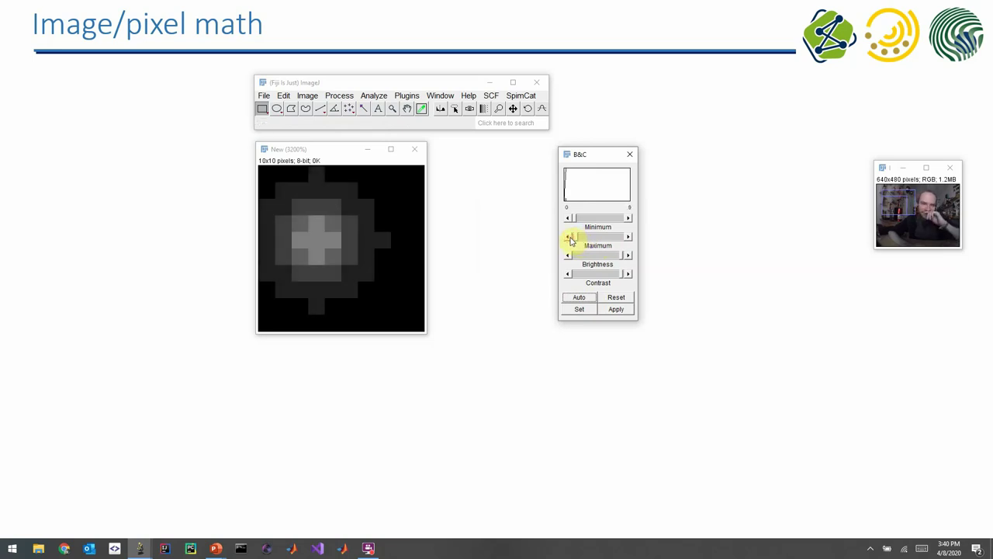
left_click(569, 239)
left_click(569, 238)
left_click(570, 238)
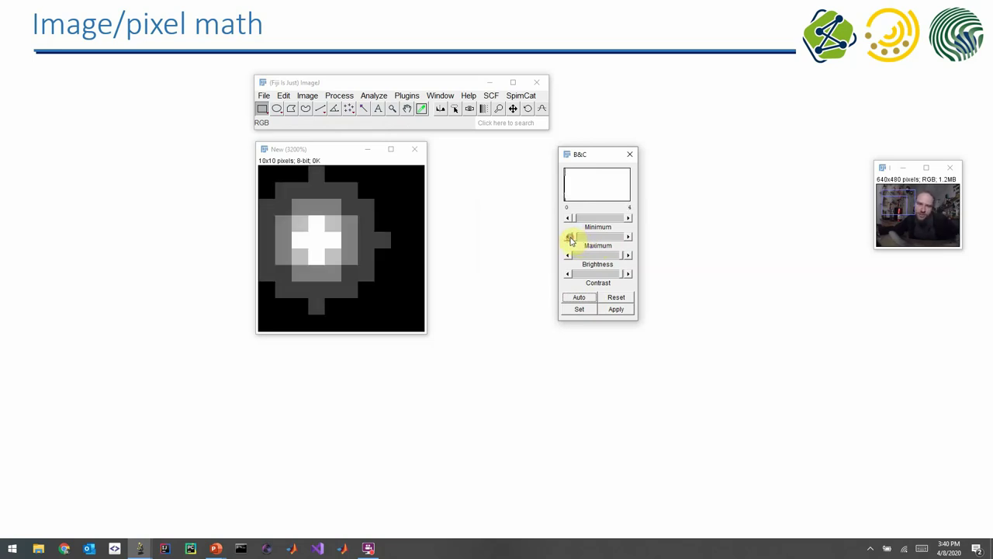
left_click(569, 238)
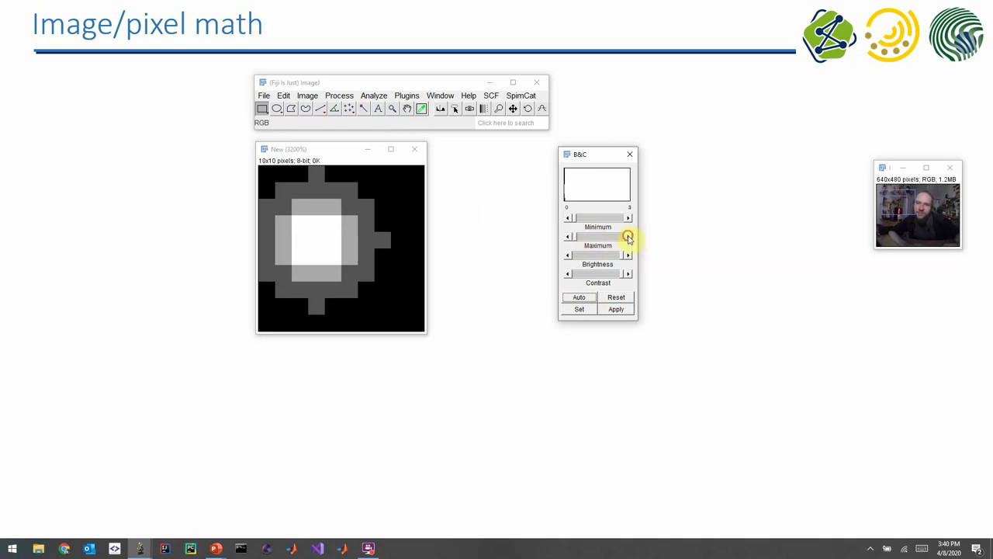
left_click(628, 237)
left_click(629, 237)
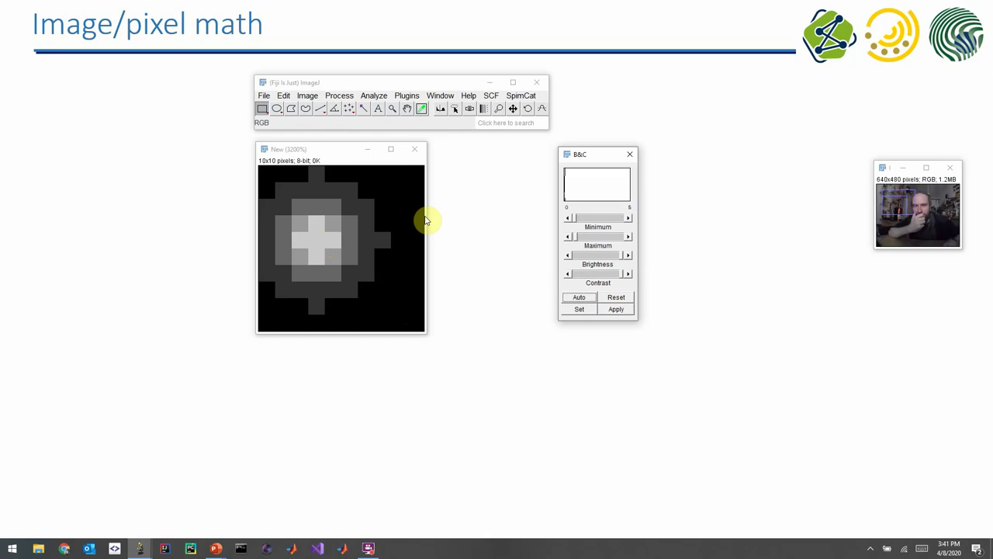
left_click(631, 155)
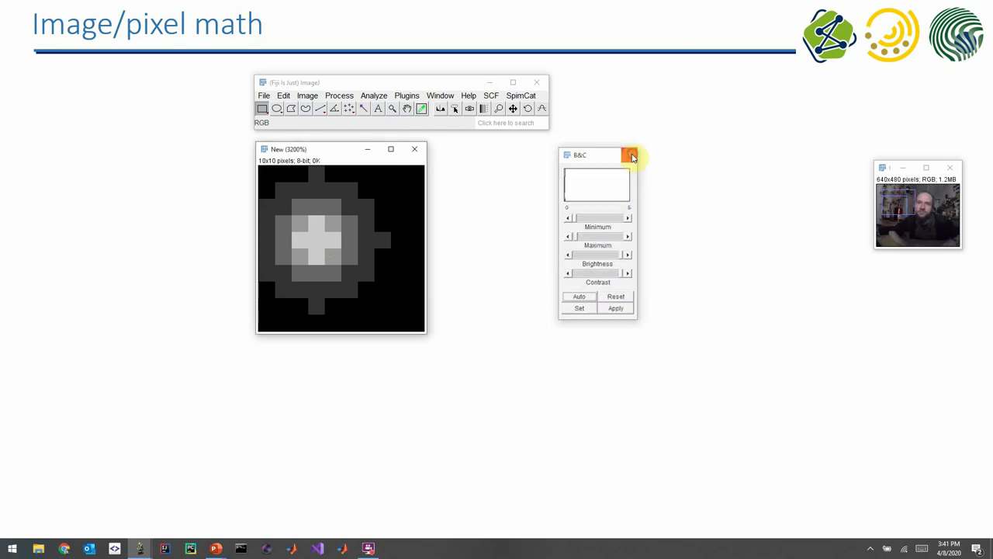
key("alt+Tab")
Step: Advance to the Background removal slide comparing original and background-subtracted zebrafish nuclei
key("Right")
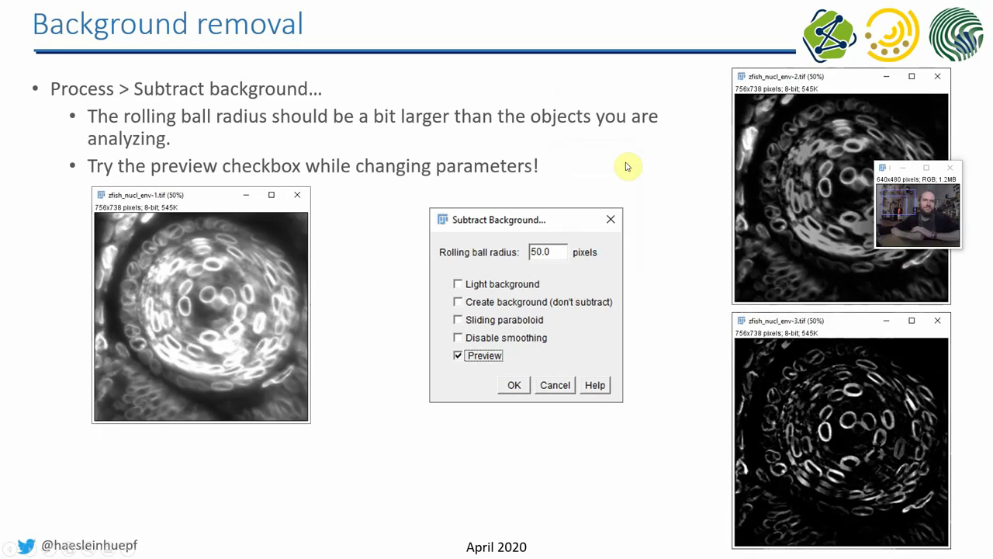